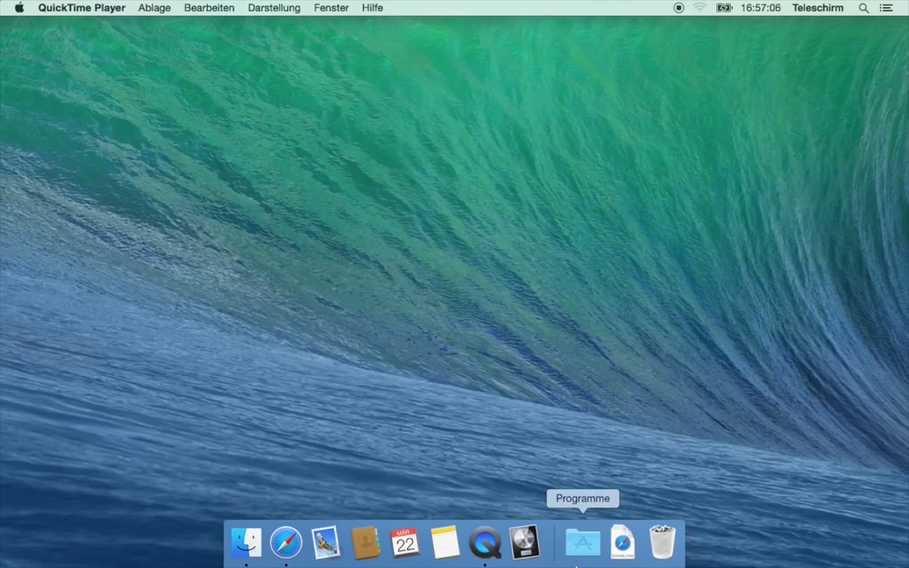
Step: Open Festplattendienstprogramm from the Dienstprogramme folder and start a new disk image
click(577, 562)
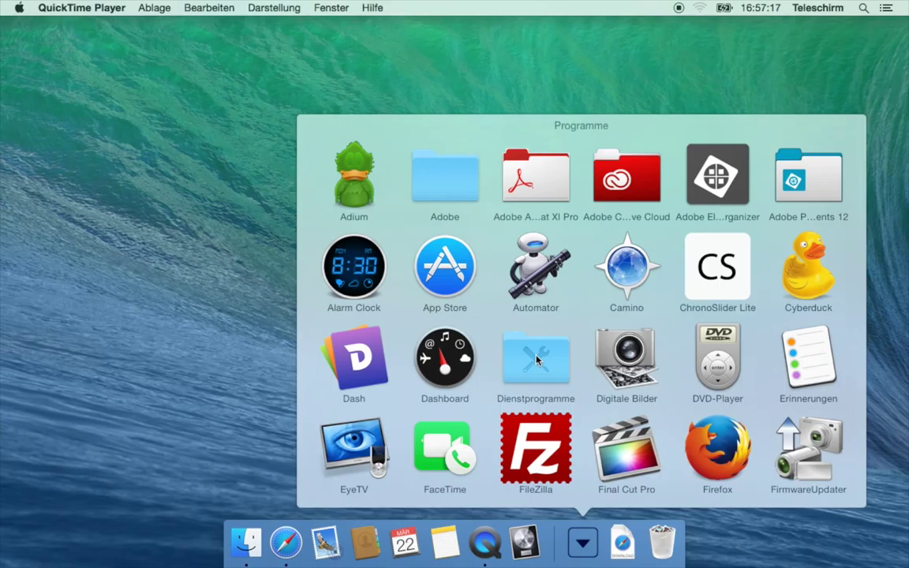
click(536, 360)
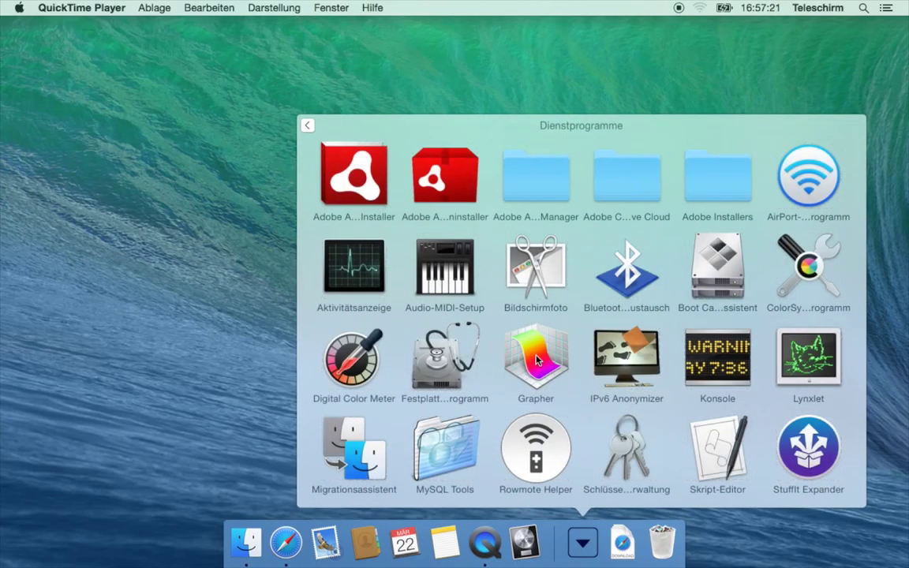
click(430, 383)
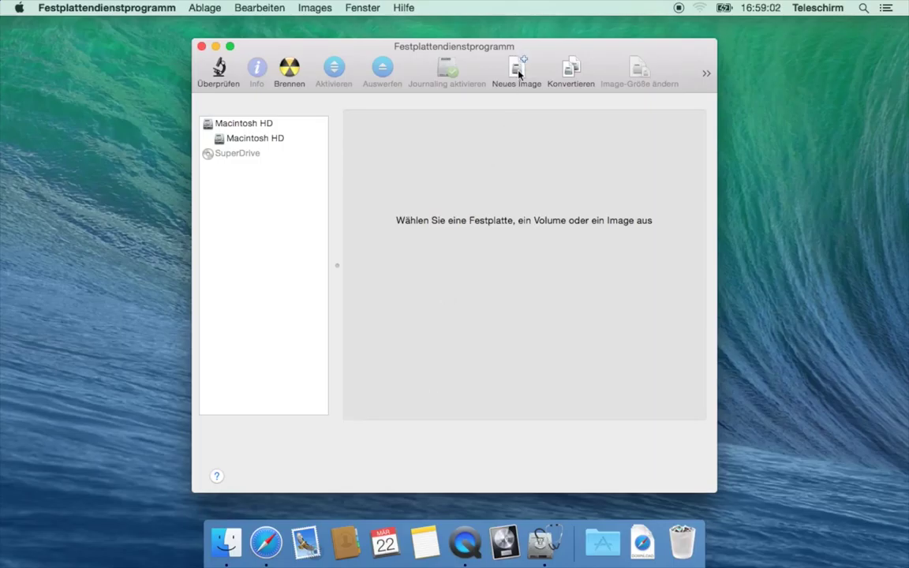
click(518, 74)
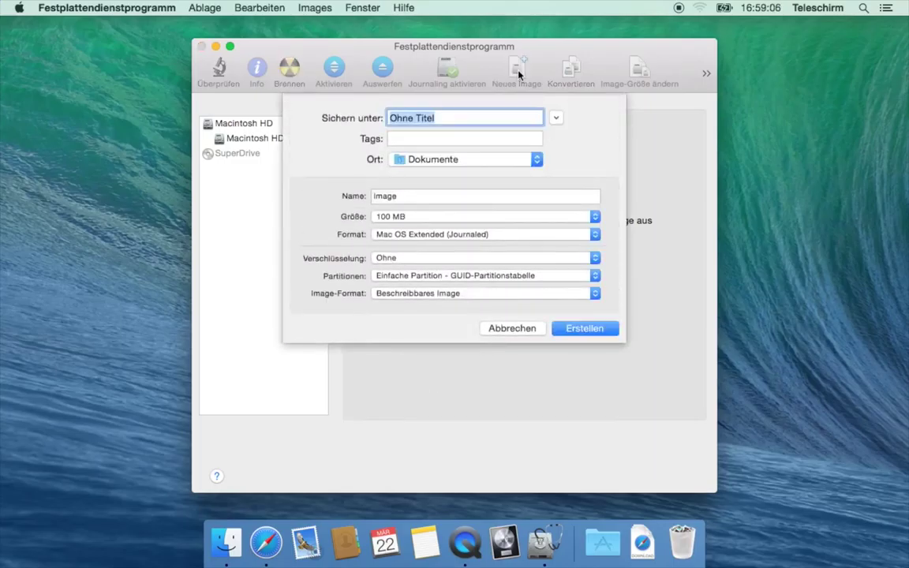
Step: Enter "verschlüsselt" as both the file name and the volume name of the new image
text(v)
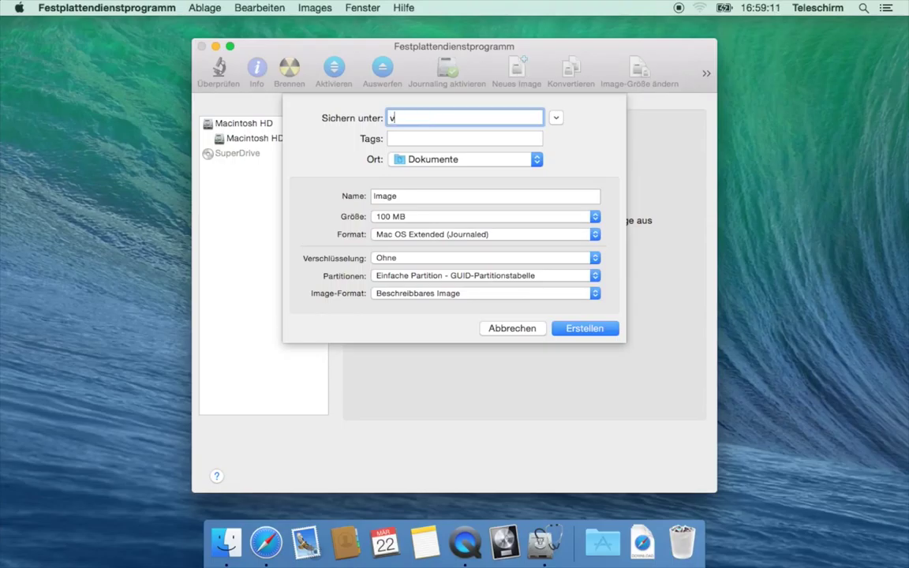
text(erschlüsselt)
key(Tab)
key(Tab)
key(Tab)
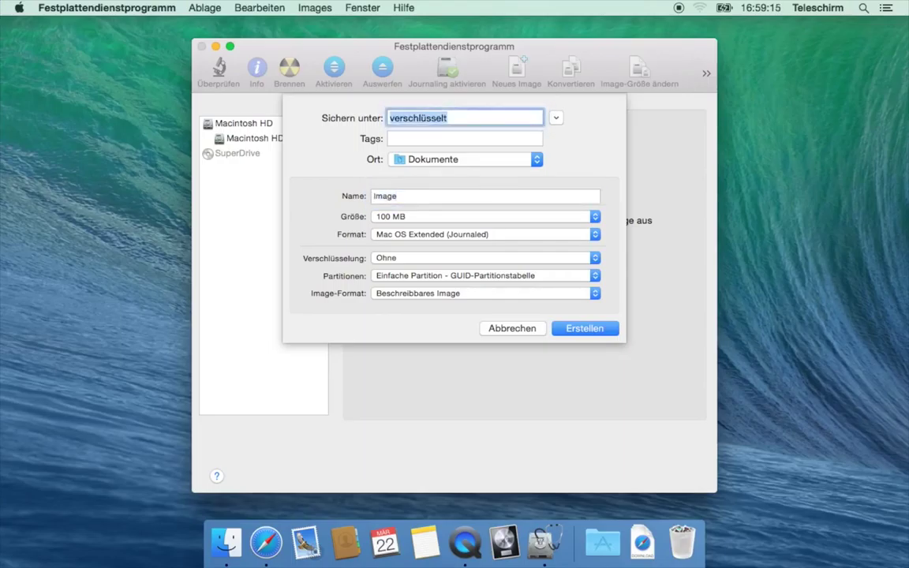
key(shift+Tab)
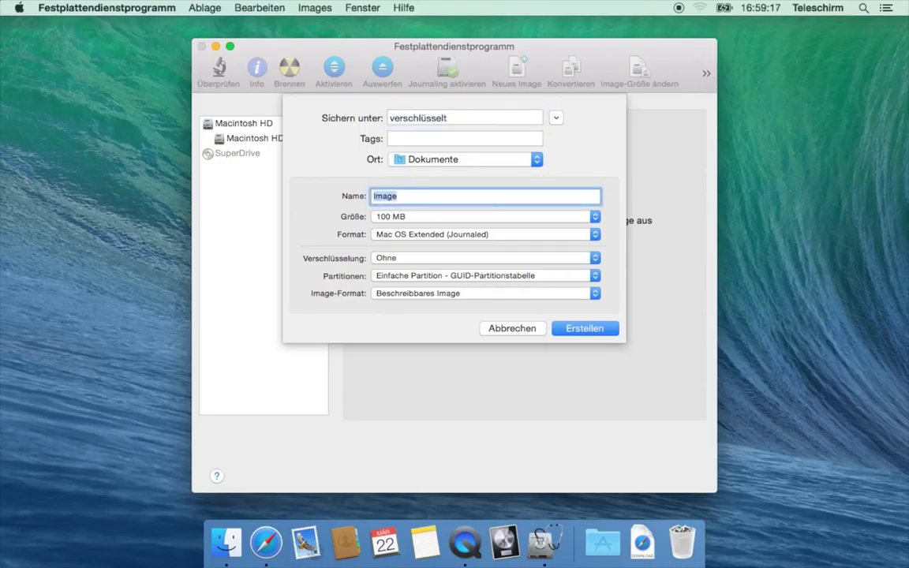
text(verschlüsselt)
Step: Choose a size of 100 MB and the format Mac OS Extended (Journaled) for the image
click(486, 222)
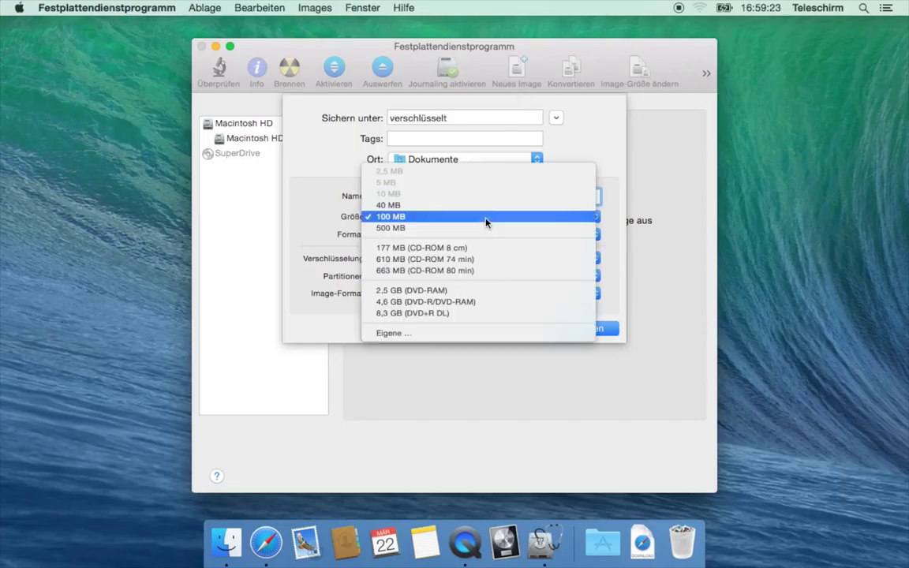
click(486, 222)
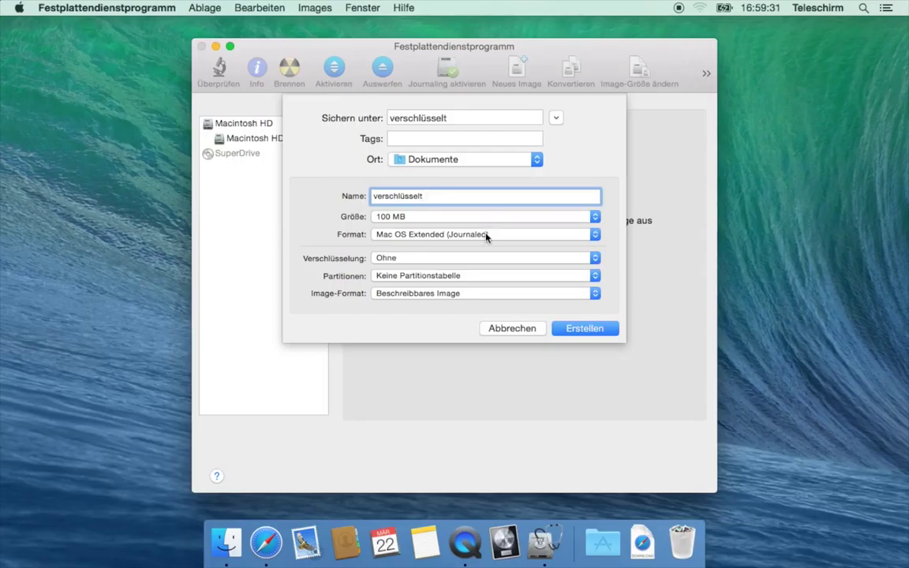
click(487, 235)
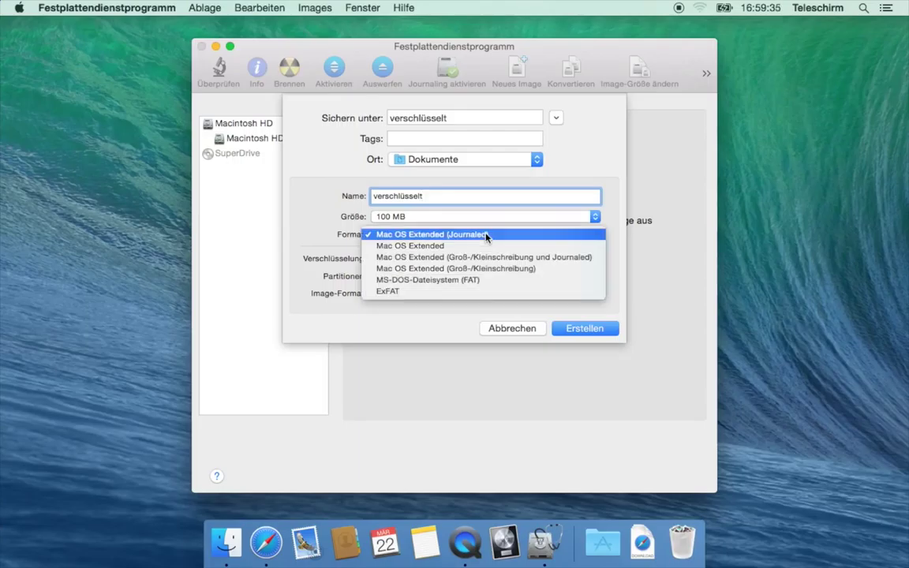
click(487, 235)
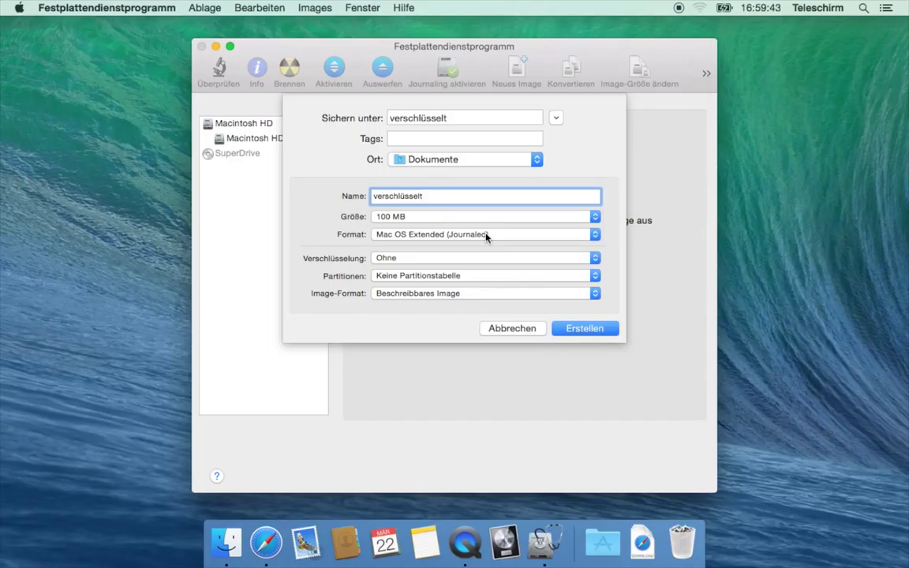
click(485, 235)
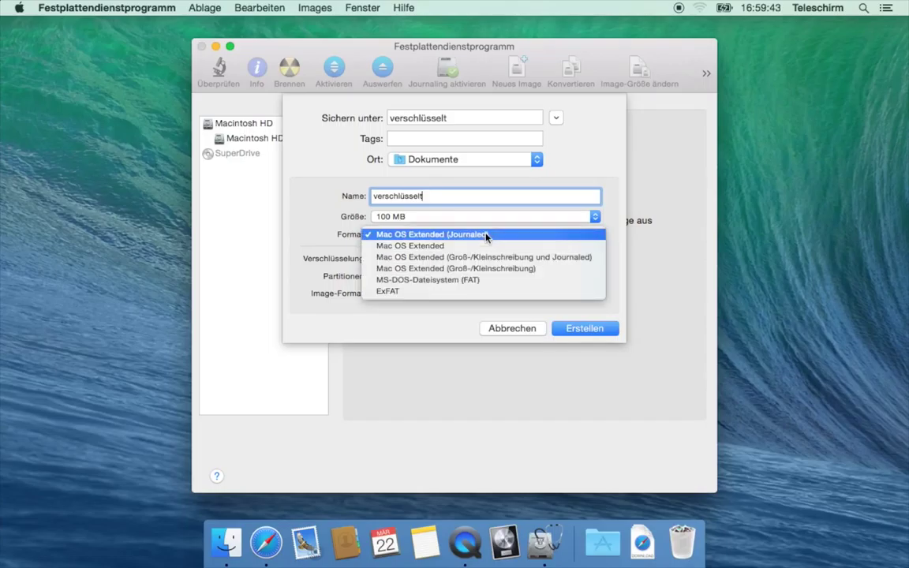
click(478, 305)
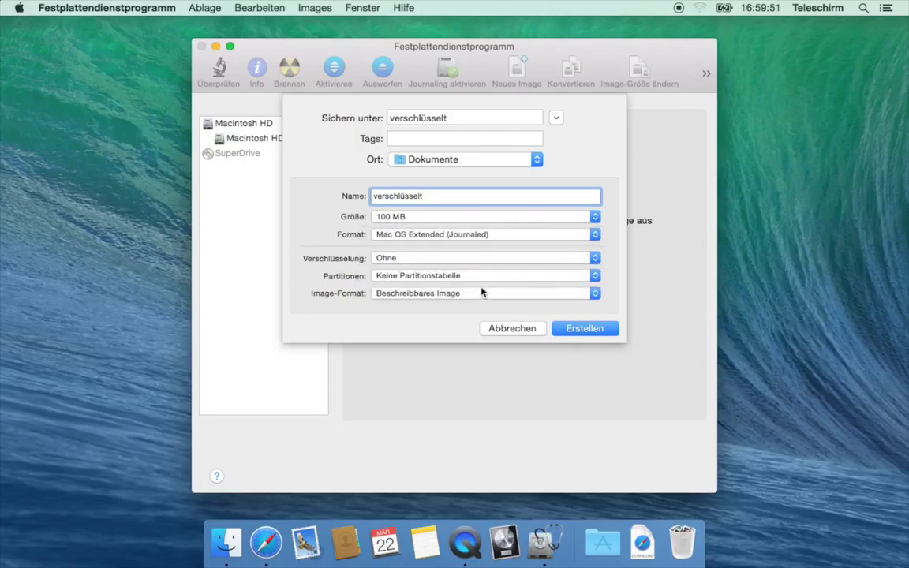
Step: Set 256-Bit-AES-Verschlüsselung, keep the image format Beschreibbares Image, and create the image
click(479, 258)
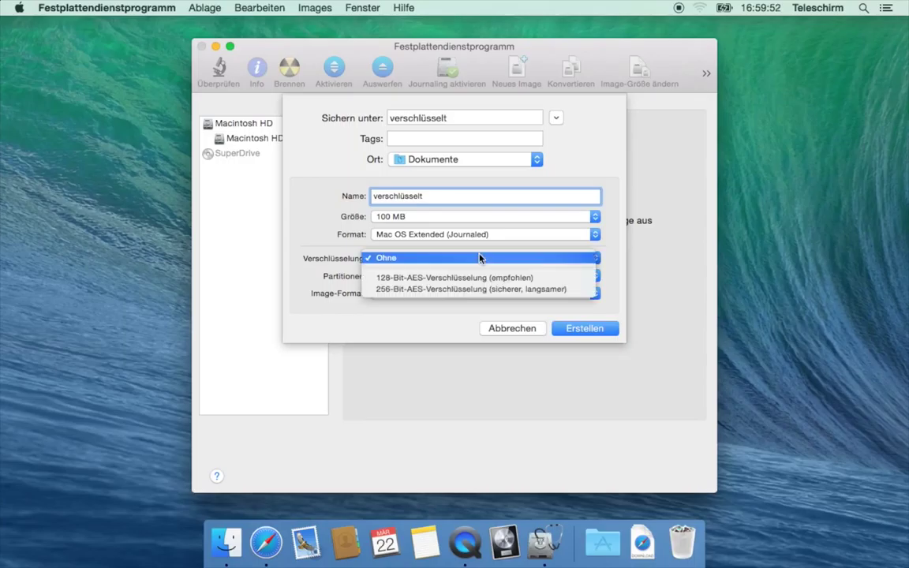
click(517, 290)
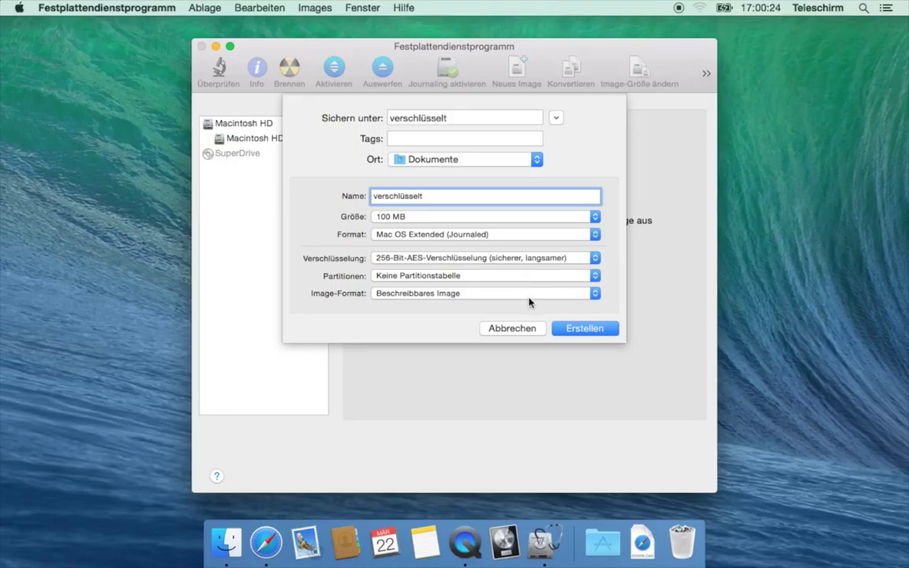
click(529, 299)
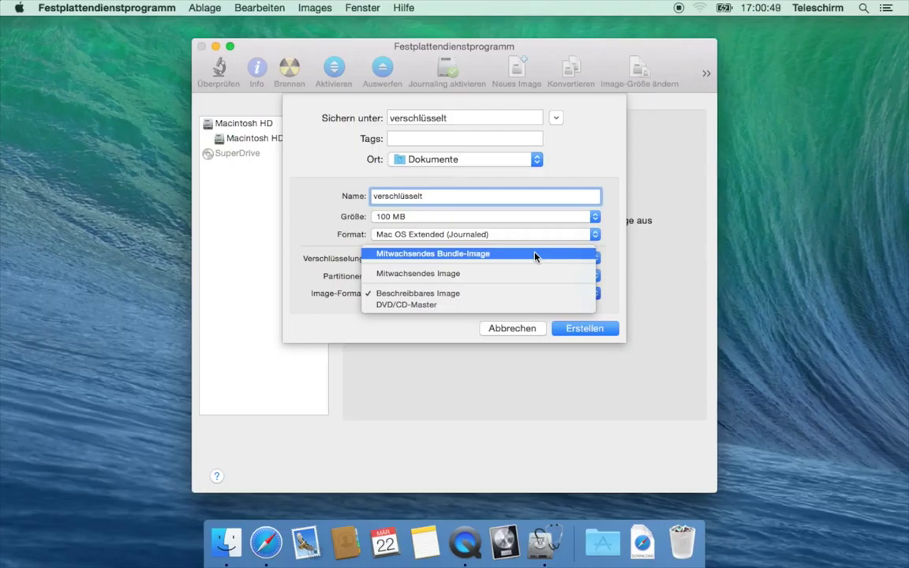
click(591, 331)
click(594, 334)
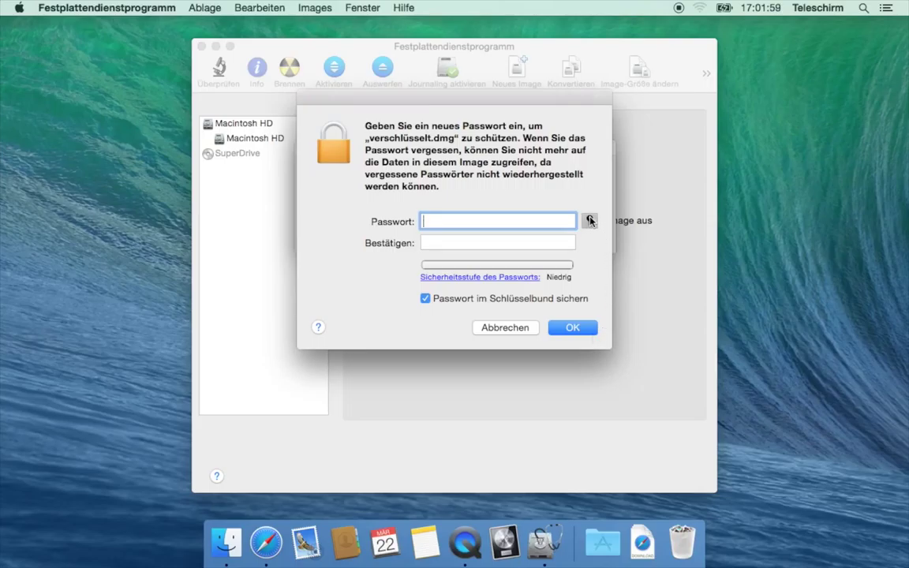
Step: Generate a random (Zufällig) password 21 characters long with the Passwortassistent and confirm it as the image password
click(590, 221)
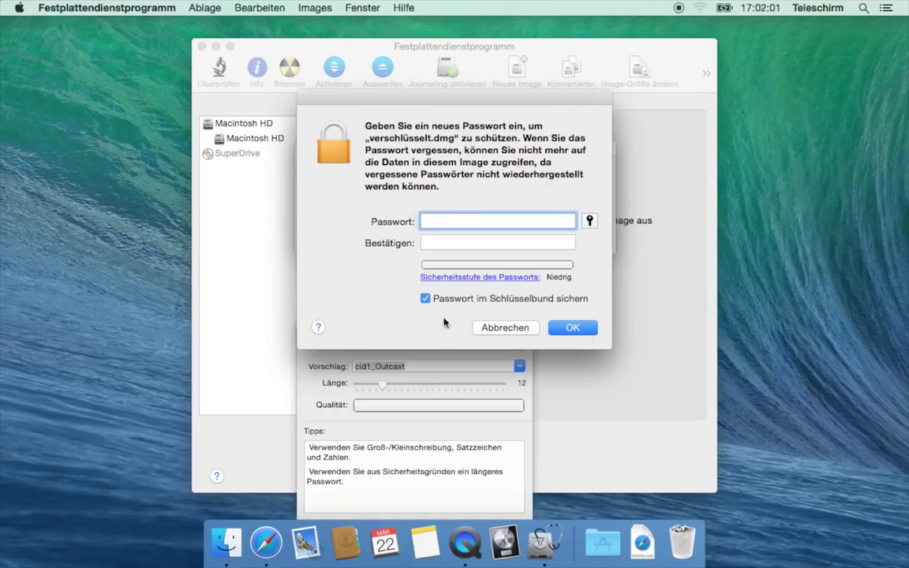
drag(418, 95, 648, 92)
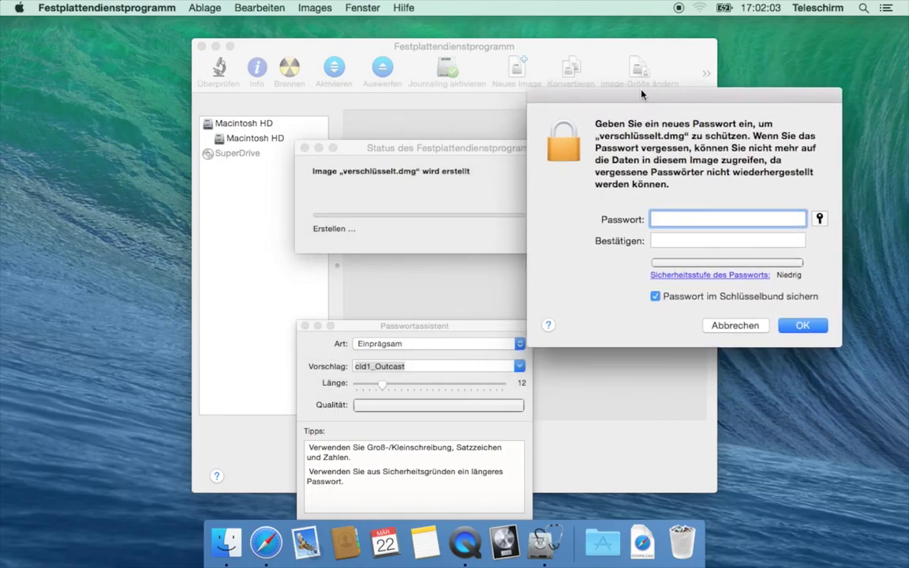
click(446, 345)
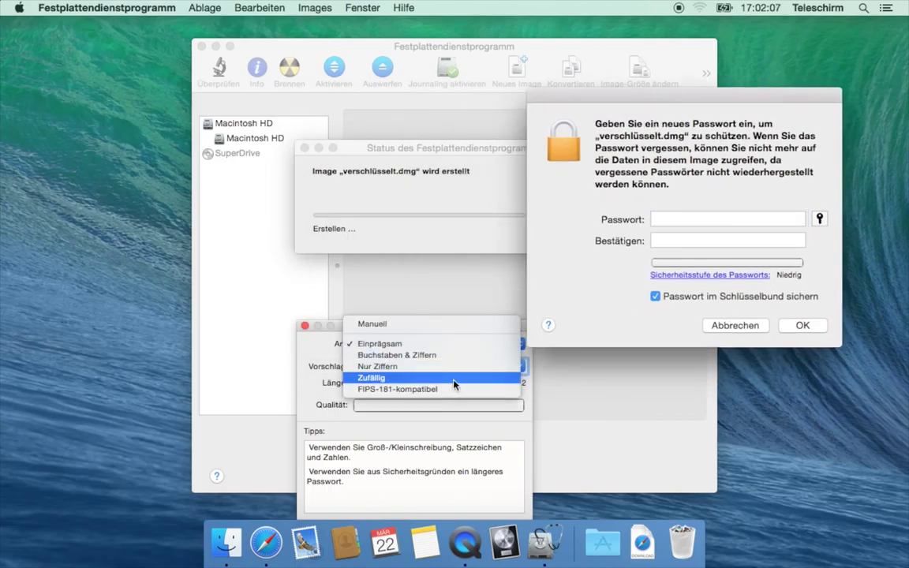
click(454, 382)
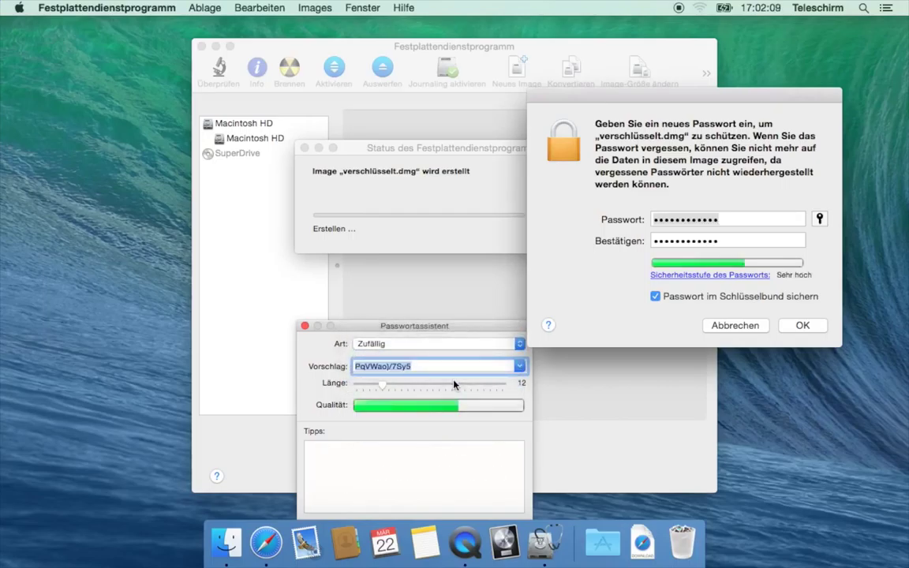
drag(388, 390, 467, 392)
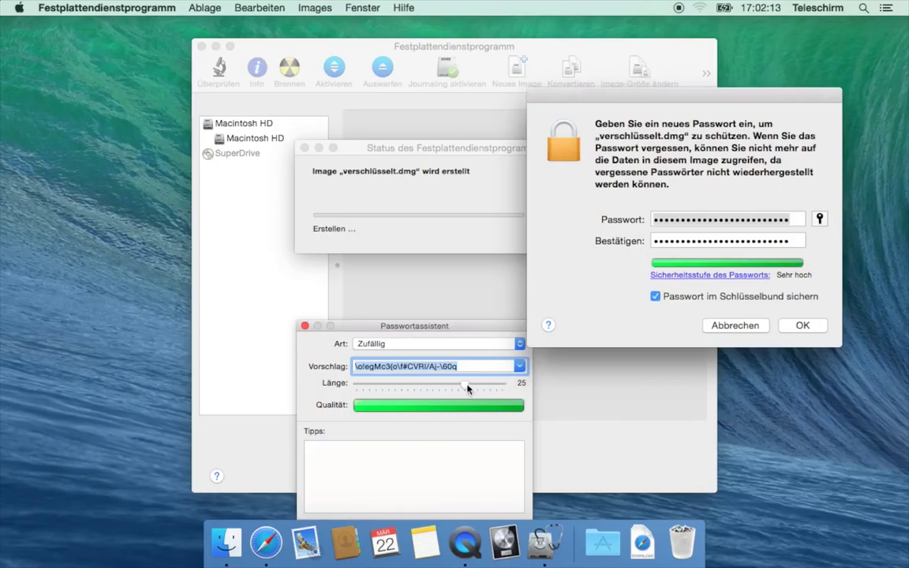
drag(466, 388, 440, 392)
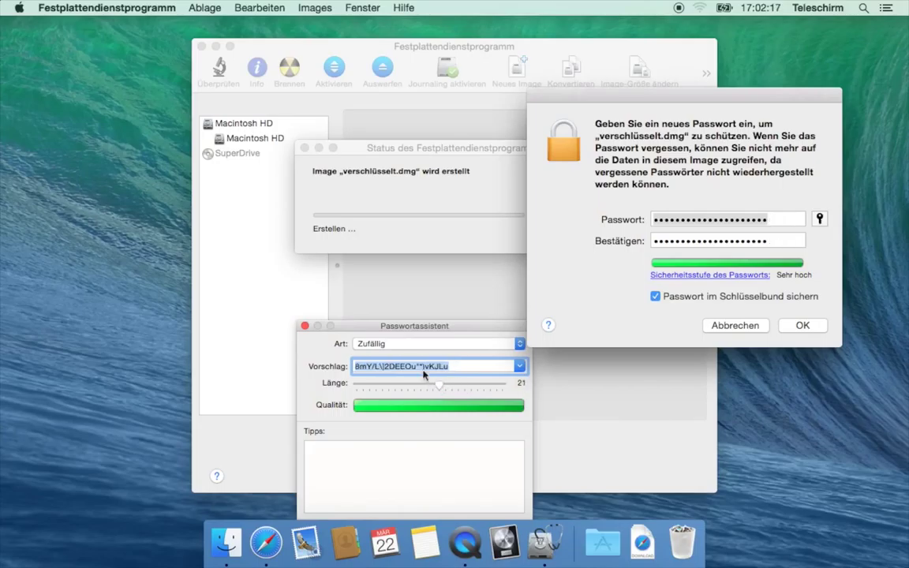
click(306, 328)
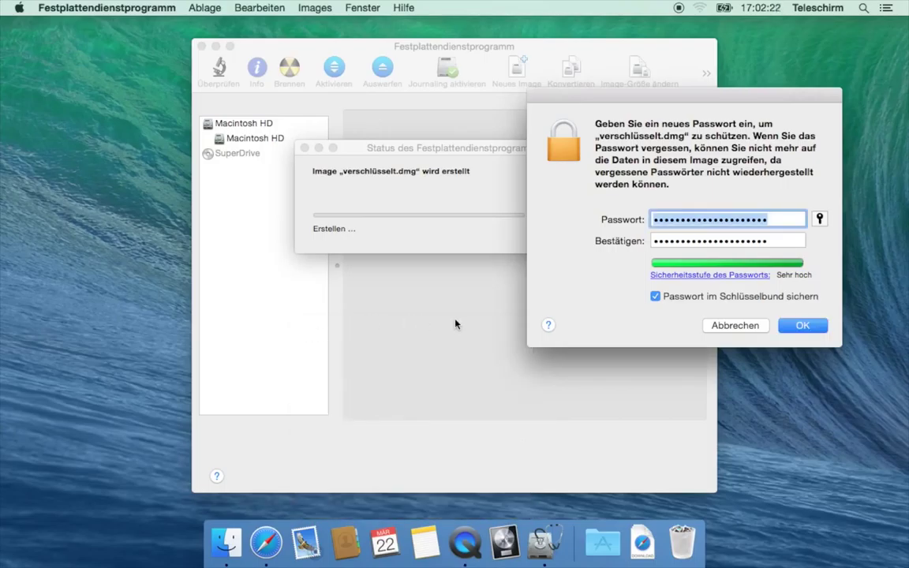
key(Return)
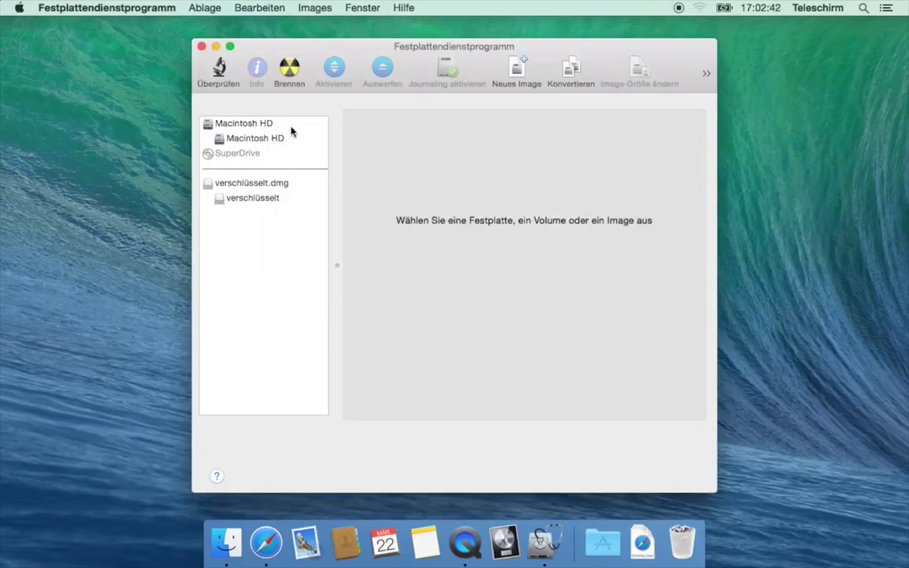
Step: Switch to Finder and copy OriondeepfieldM_gendler_big.jpg from the Bilder folder to the verschlüsselt volume
click(226, 543)
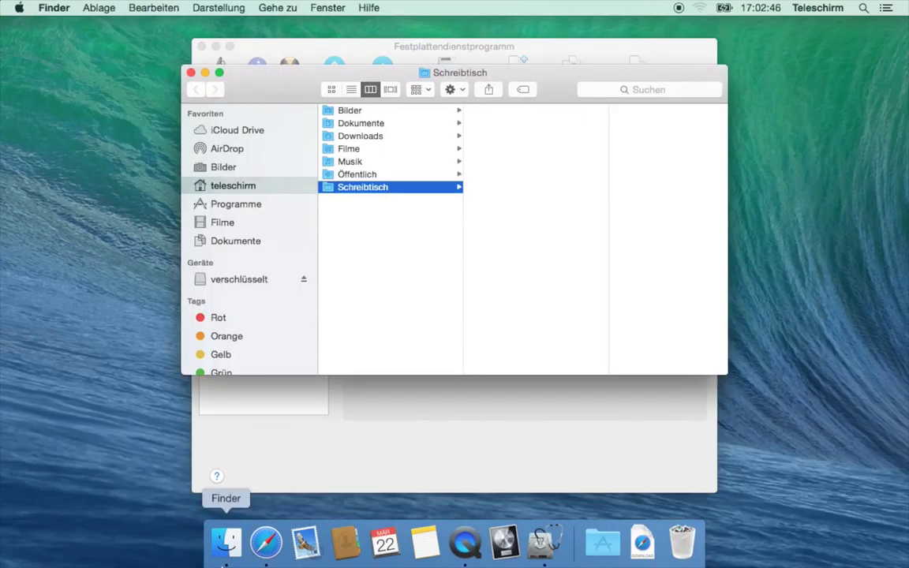
click(230, 281)
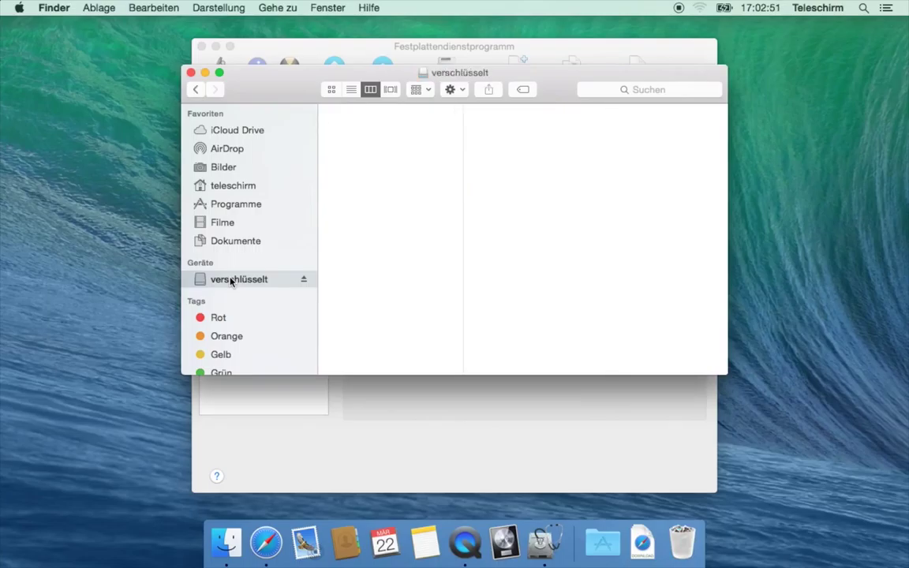
click(224, 167)
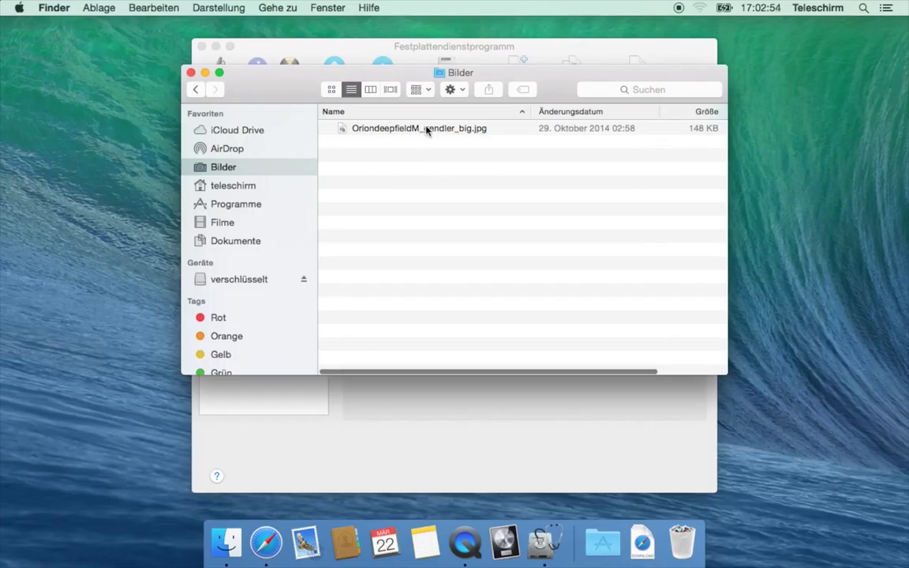
drag(426, 130, 236, 283)
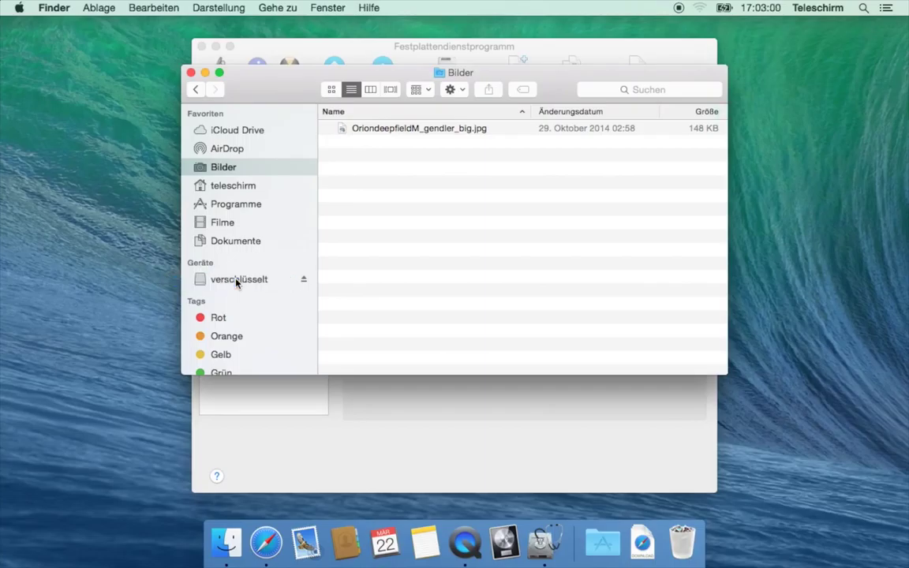
Step: Open the verschlüsselt volume to check for the copied picture, and eject the volume
click(236, 283)
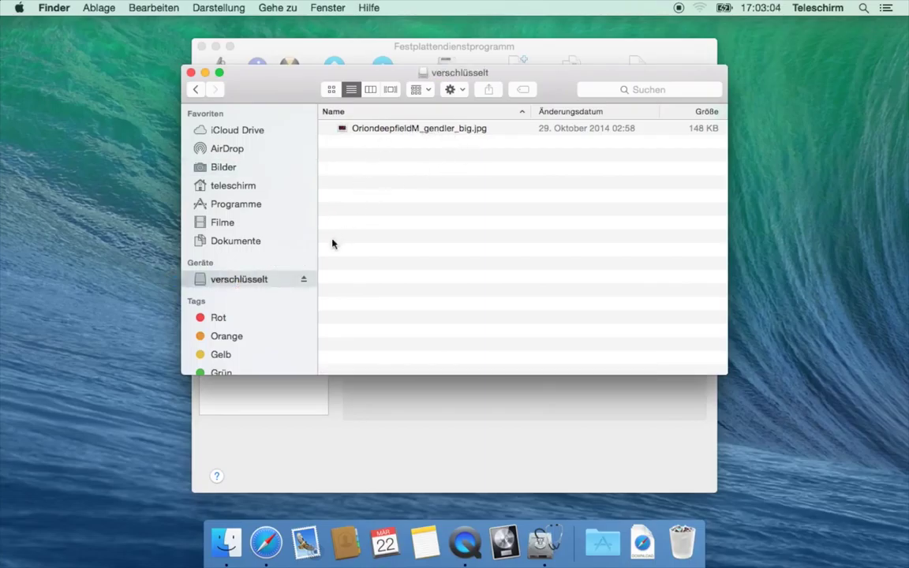
drag(256, 81, 558, 138)
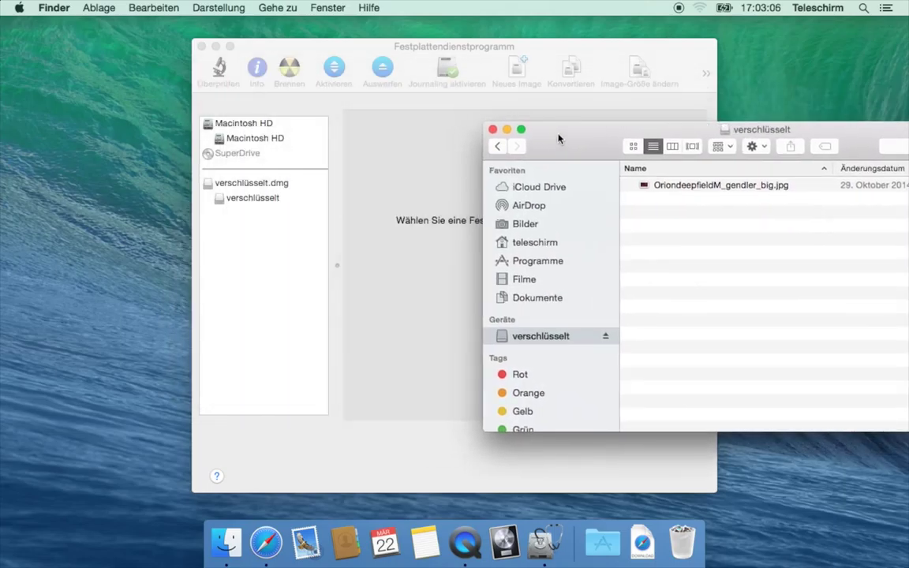
click(608, 338)
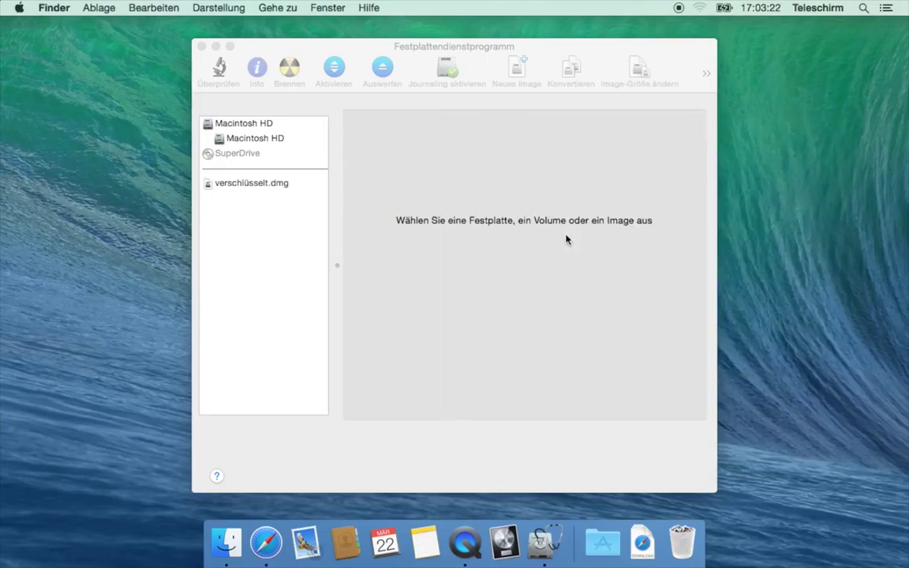
Step: Mount verschlüsselt.dmg again from the Dokumente folder and show the contents of its volume
click(225, 544)
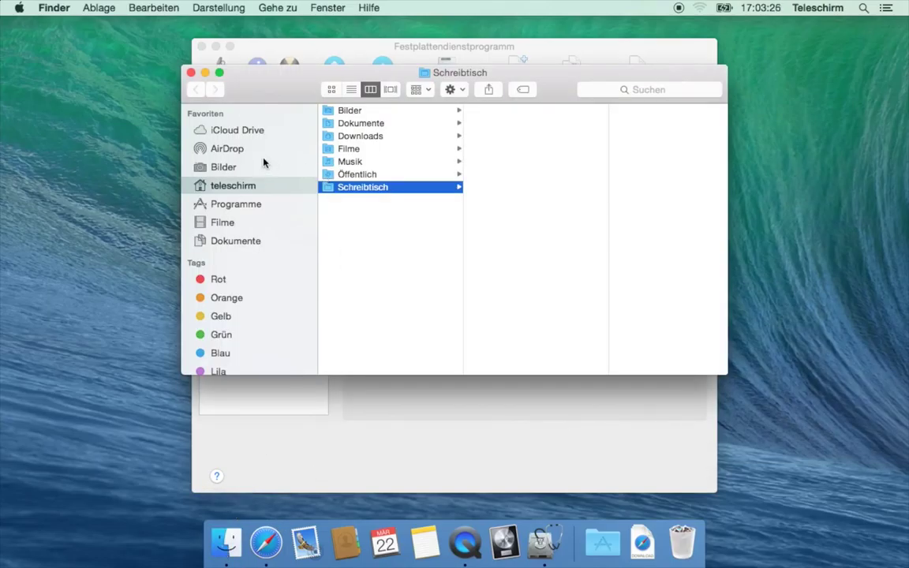
click(264, 239)
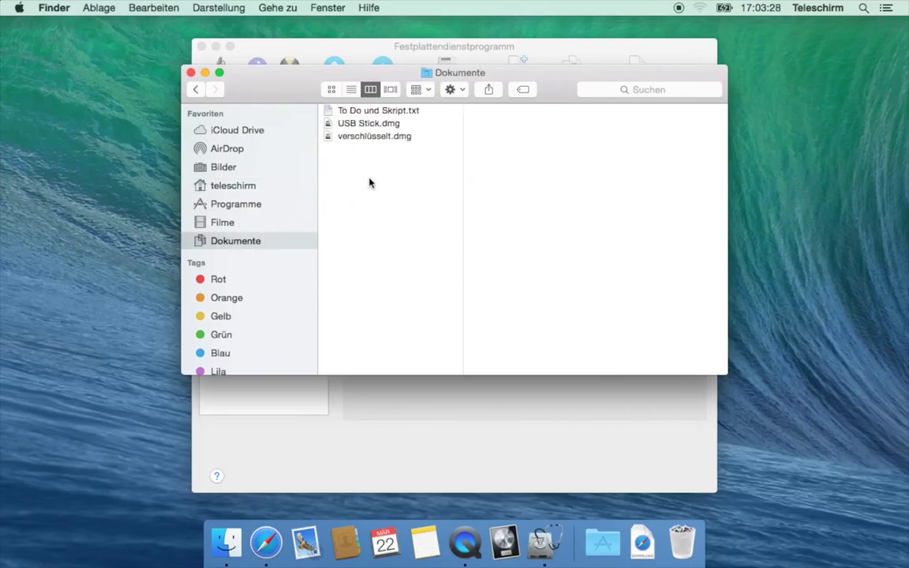
click(362, 140)
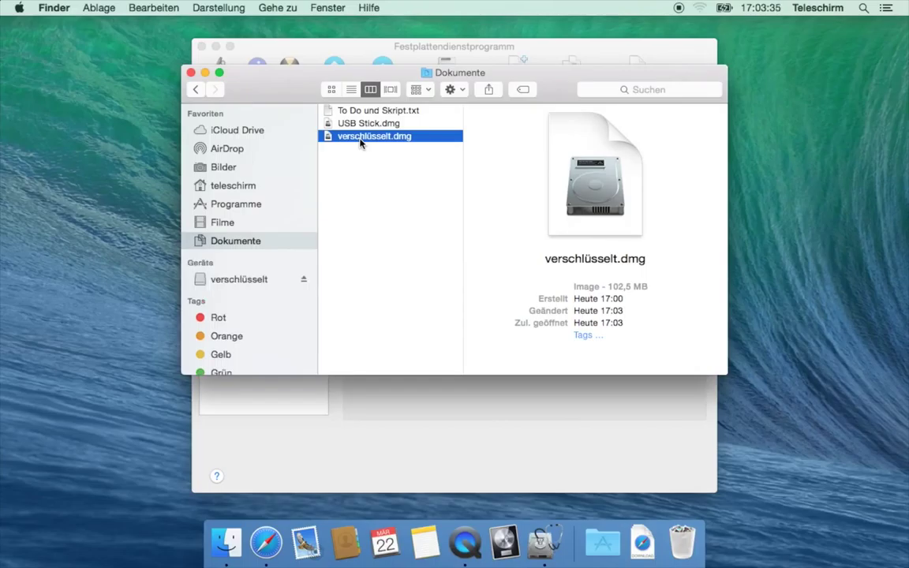
click(236, 281)
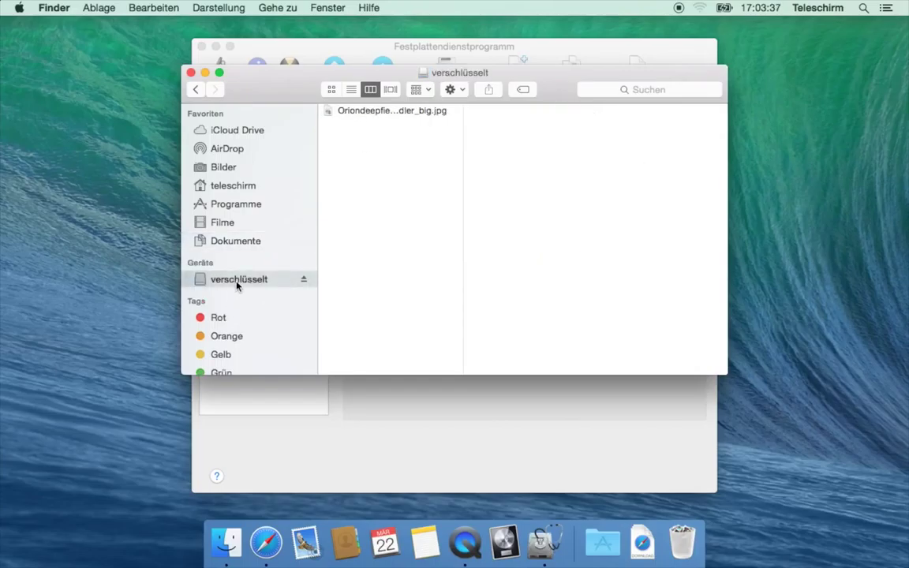